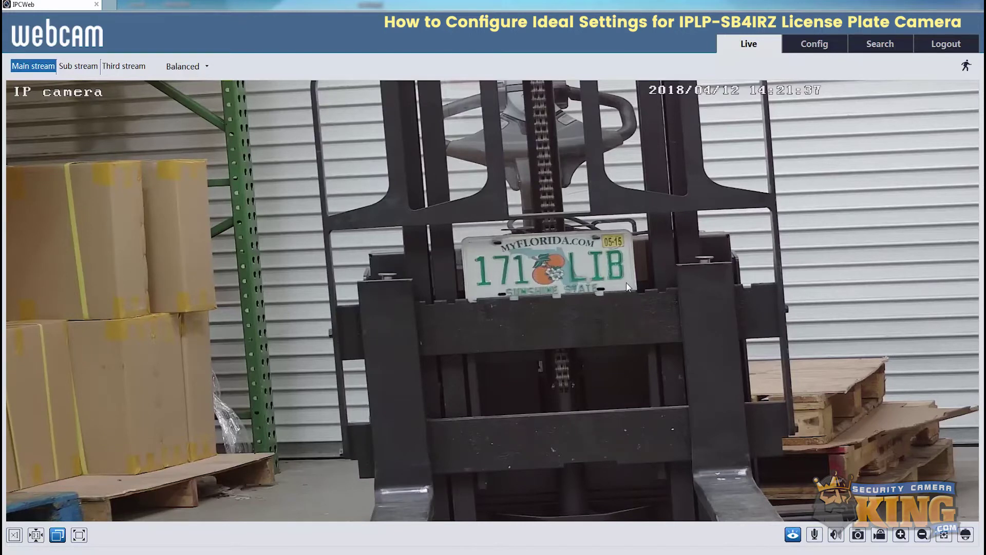
# Zoom the lens out and back in on the Zoom/Focus page to frame the forklift's plate.
pyautogui.click(815, 47)
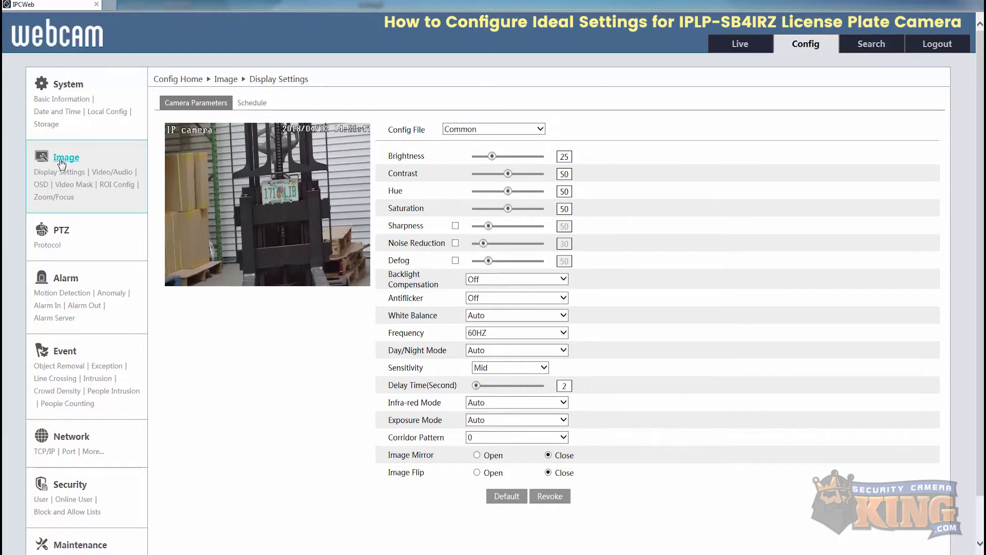
pyautogui.click(54, 198)
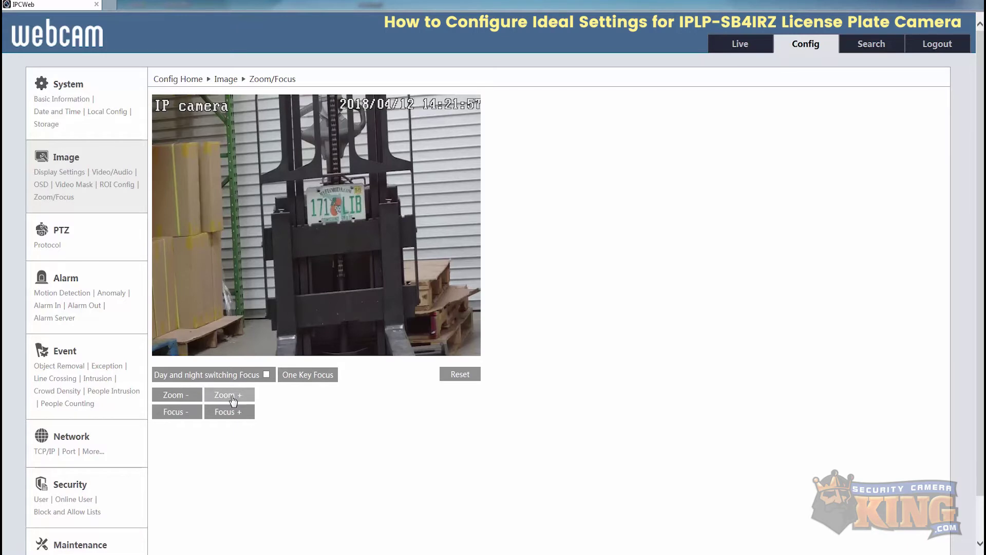
pyautogui.click(189, 400)
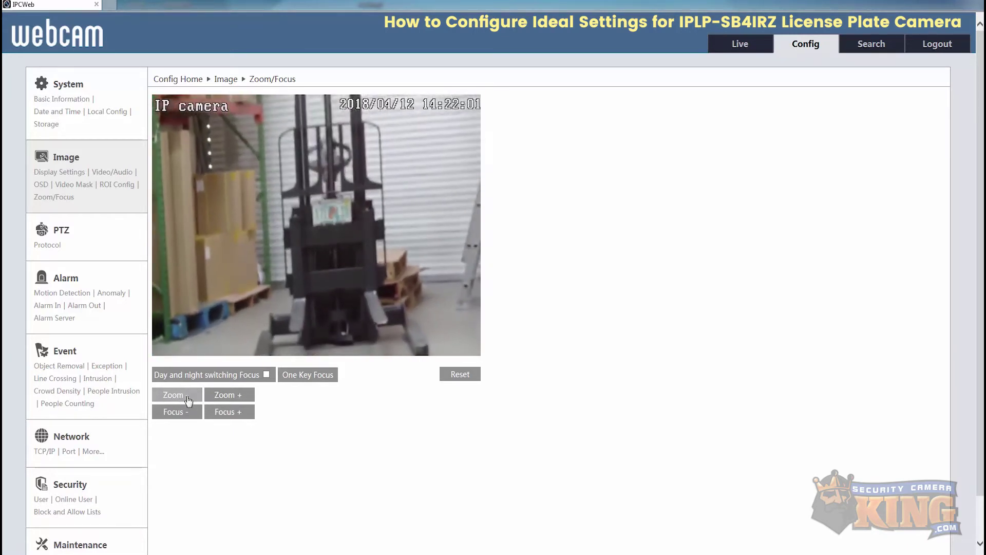
pyautogui.click(227, 398)
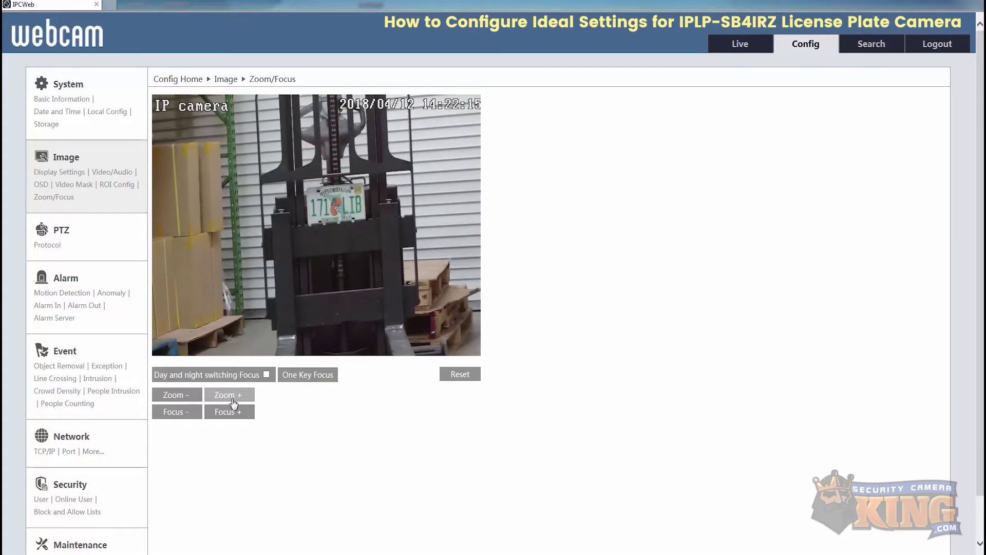
pyautogui.click(61, 174)
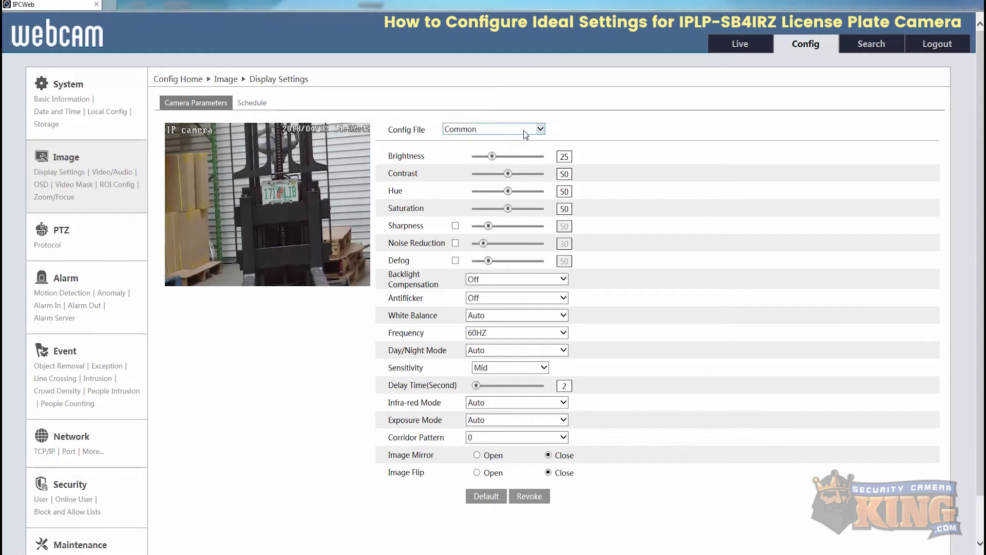
# Switch the Config File to the Night profile and set Backlight Compensation to HLC.
pyautogui.click(525, 129)
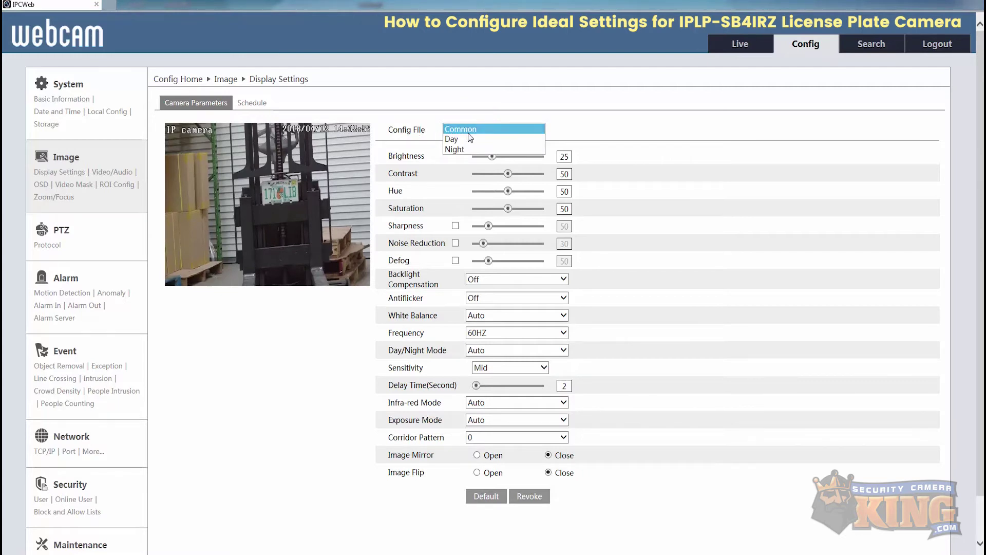
pyautogui.click(489, 149)
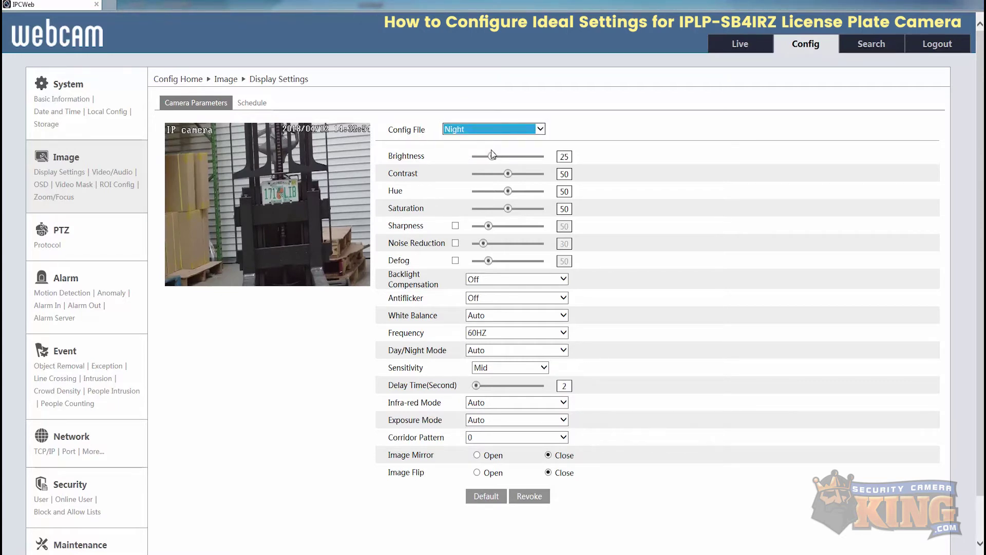
pyautogui.click(697, 255)
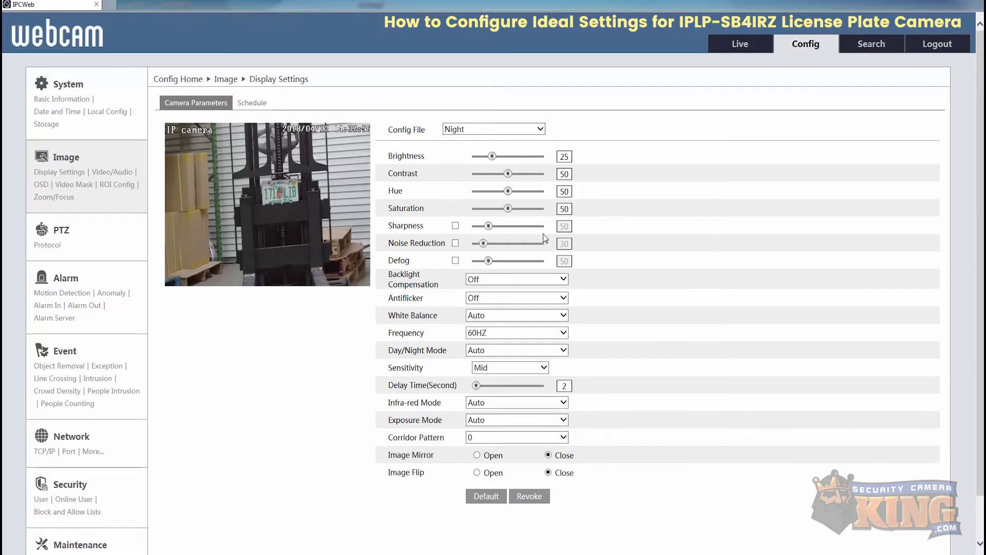
pyautogui.click(524, 282)
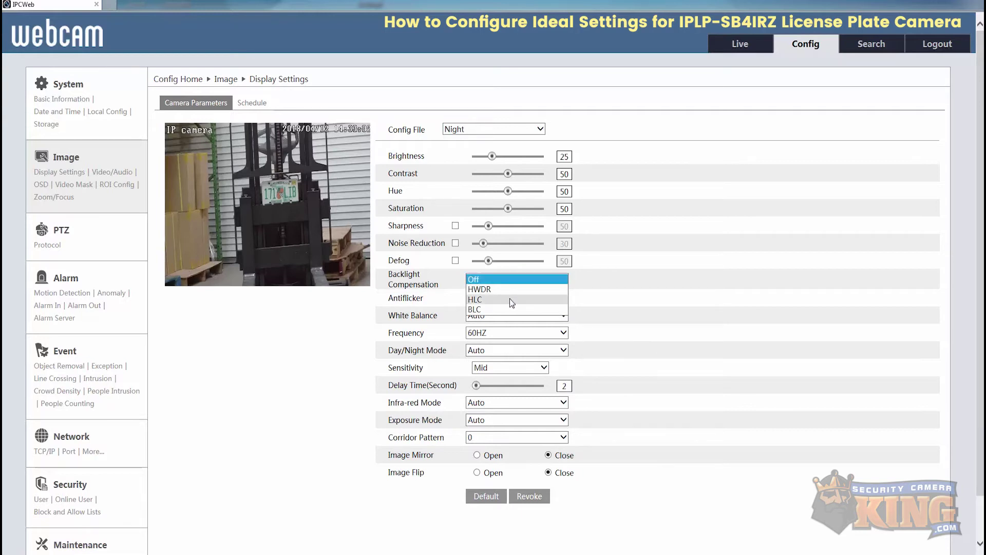
pyautogui.click(510, 299)
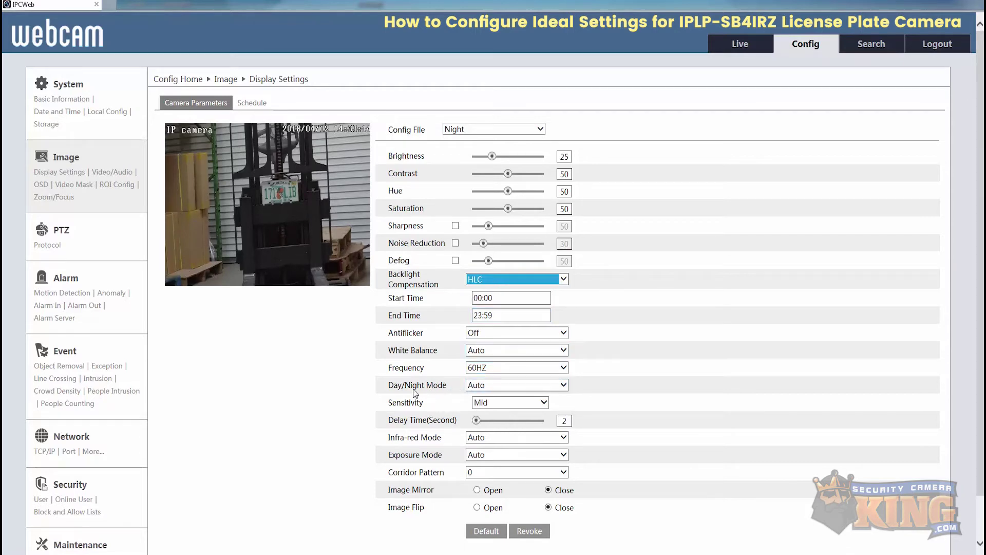
# Set the Night profile's Day/Night Mode to Night and turn infra-red on.
pyautogui.click(521, 389)
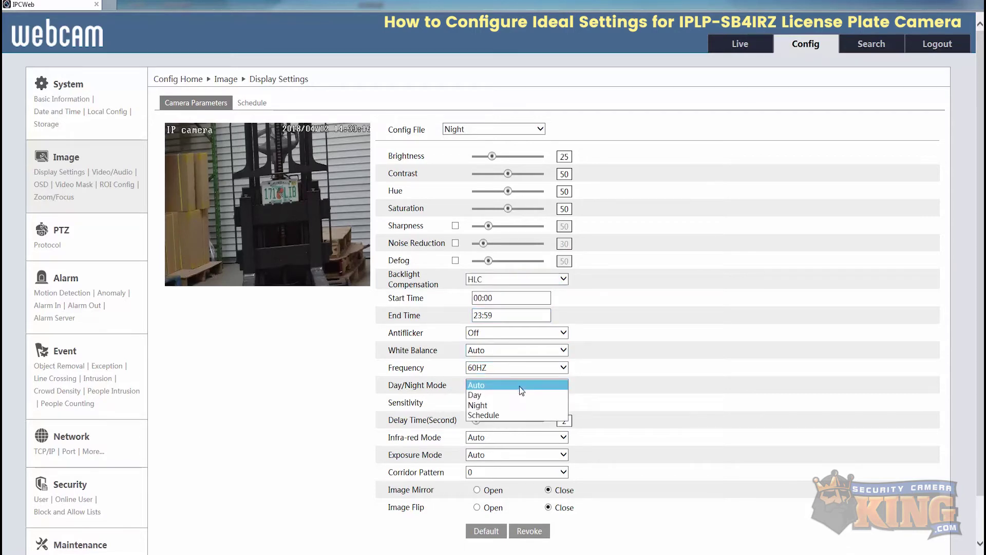
pyautogui.click(517, 410)
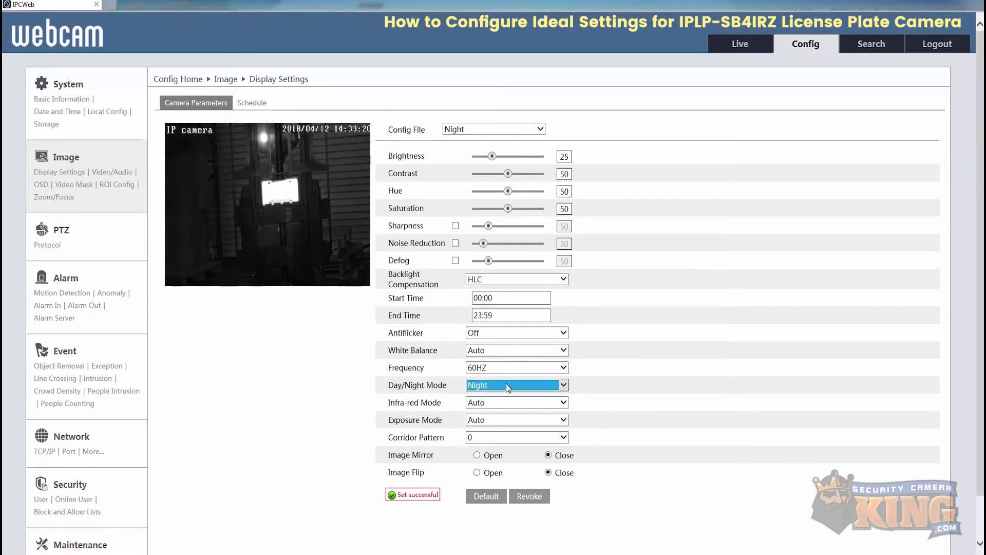
pyautogui.click(498, 401)
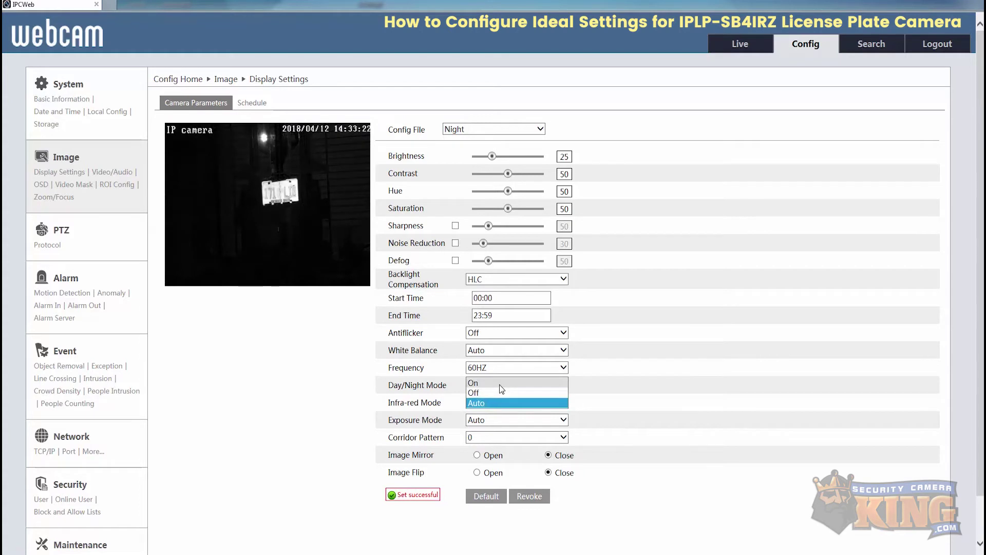
pyautogui.click(499, 384)
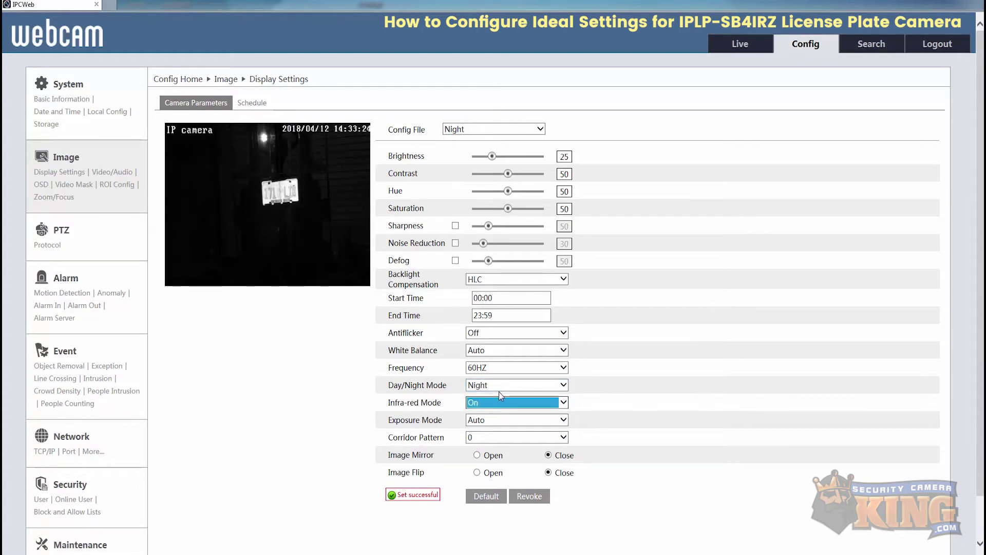
# Switch exposure to Manual with an exposure value of 1/100000 and save.
pyautogui.click(512, 419)
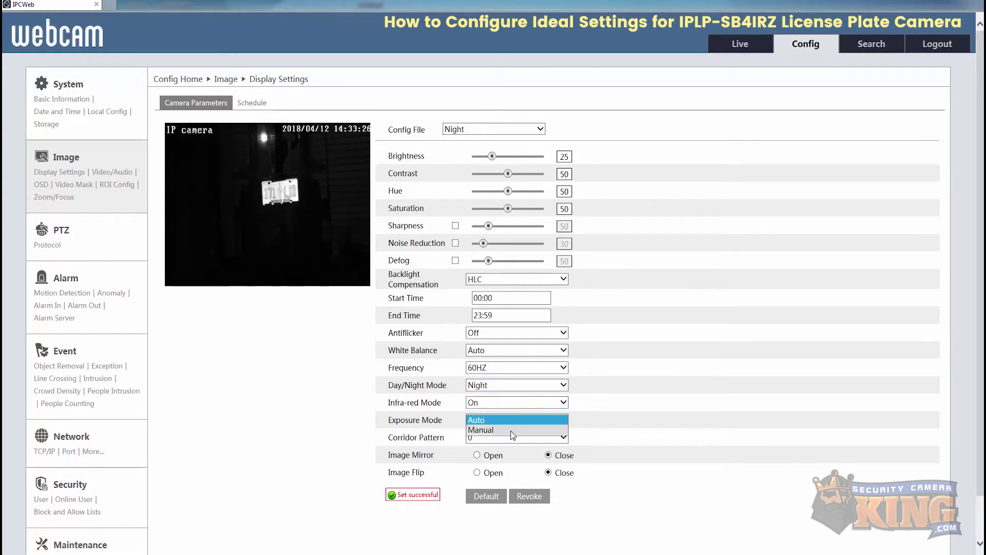
pyautogui.click(510, 430)
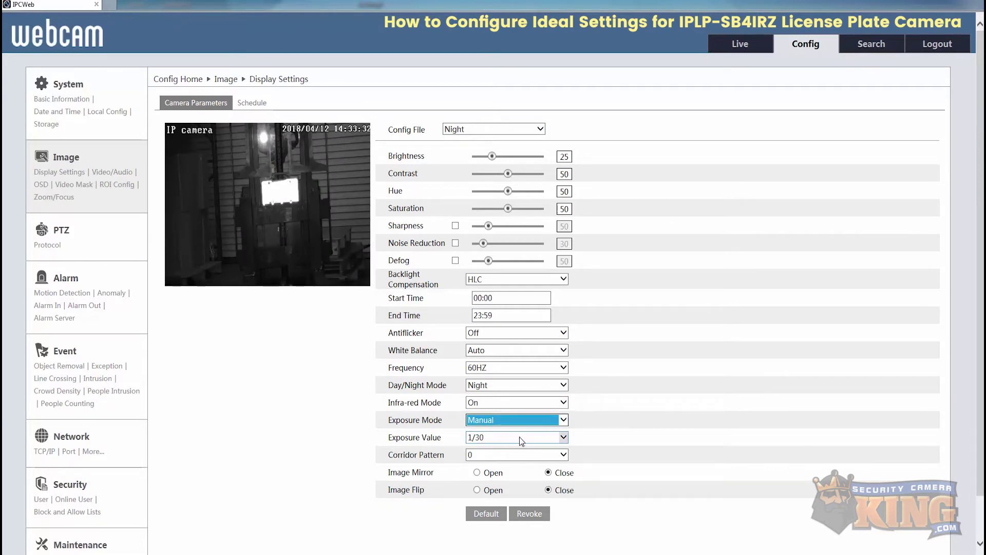
pyautogui.click(519, 437)
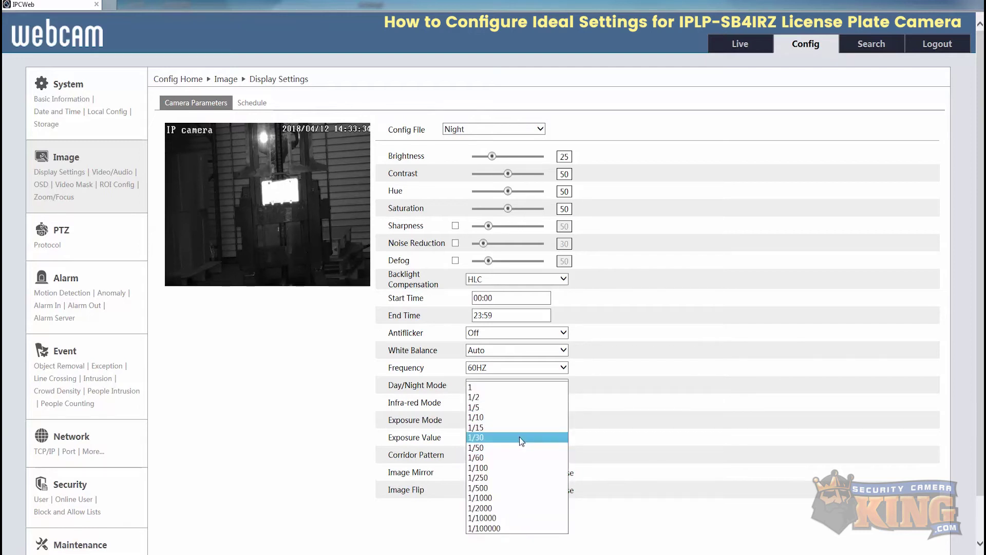
pyautogui.click(495, 528)
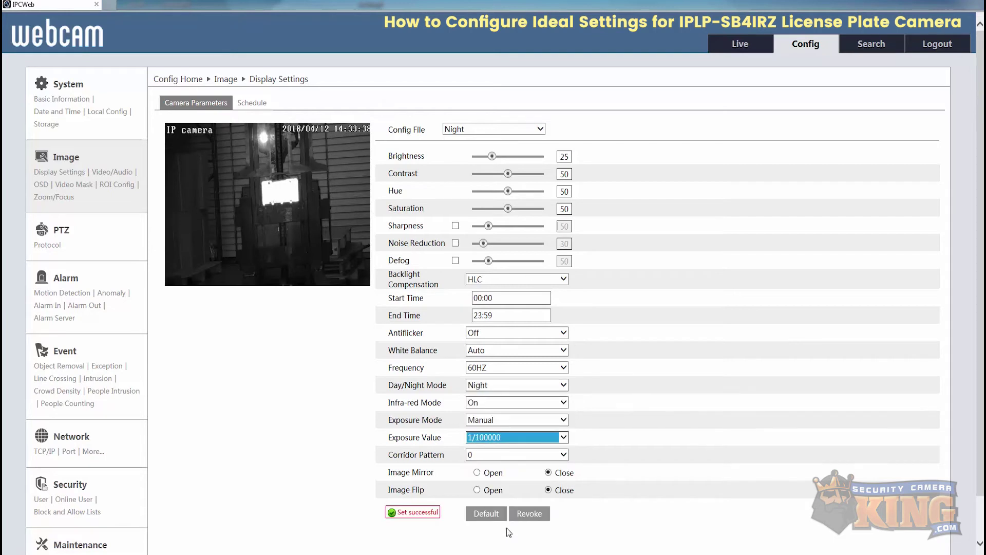
pyautogui.click(698, 481)
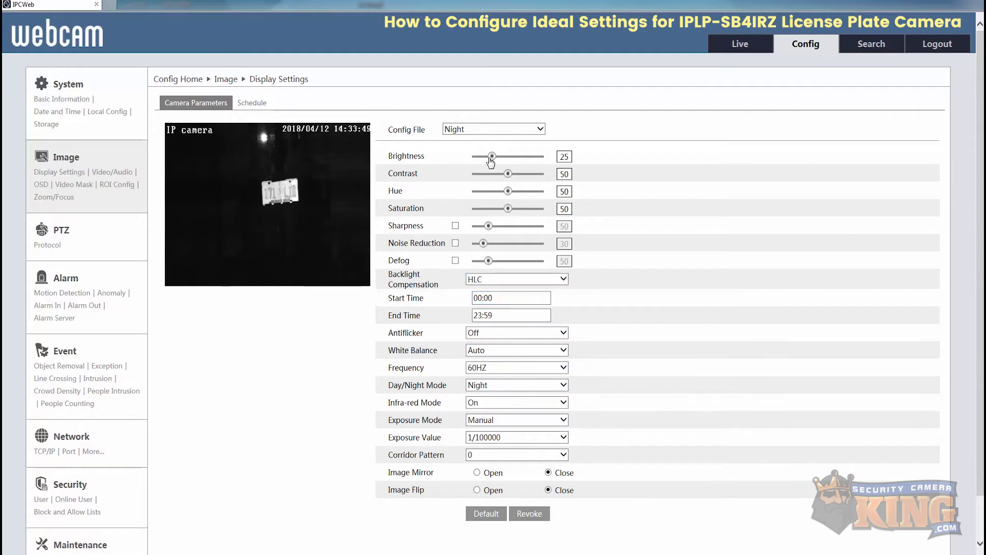
pyautogui.click(481, 130)
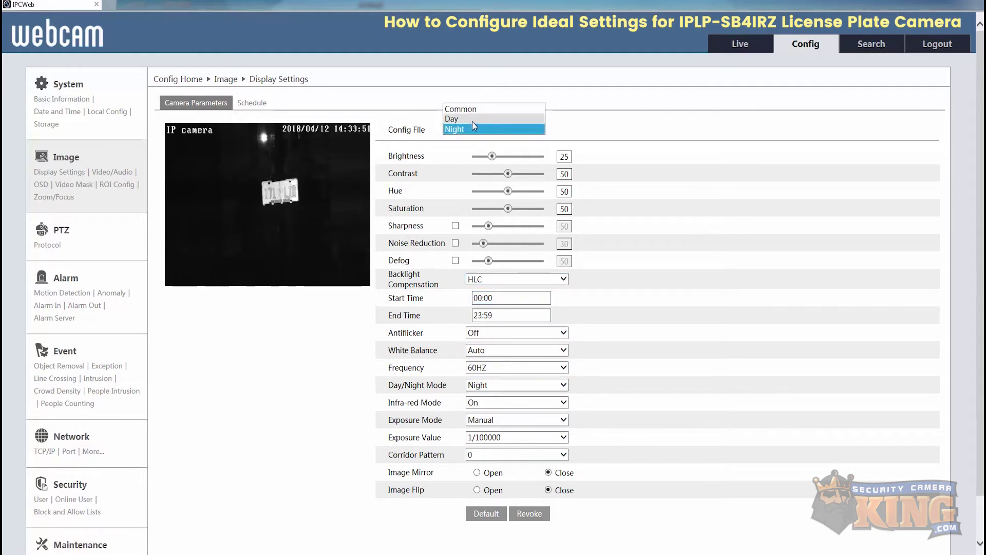
# Switch to the Day profile and save its Day/Night Mode as Day.
pyautogui.click(473, 121)
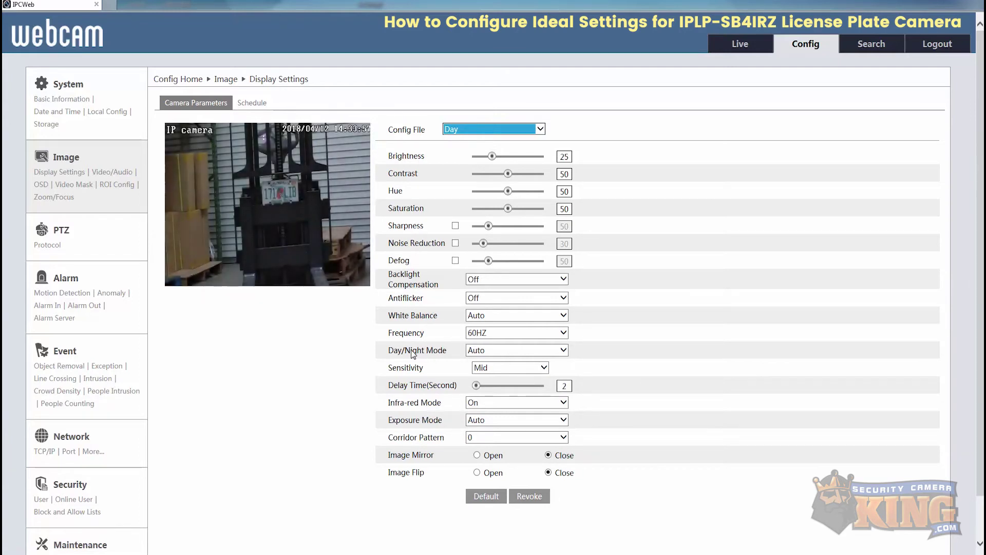
pyautogui.click(503, 354)
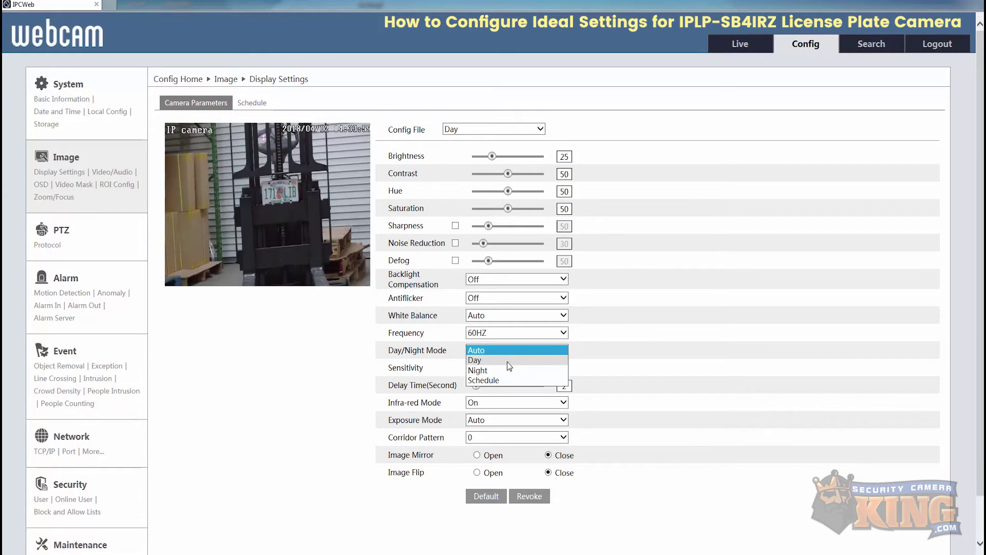
pyautogui.click(508, 367)
pyautogui.click(632, 364)
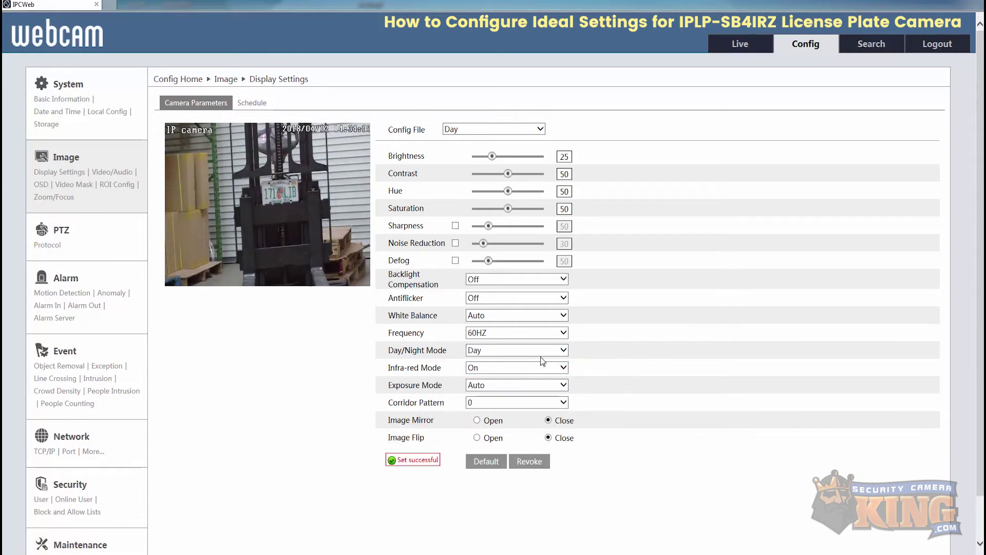
pyautogui.click(261, 106)
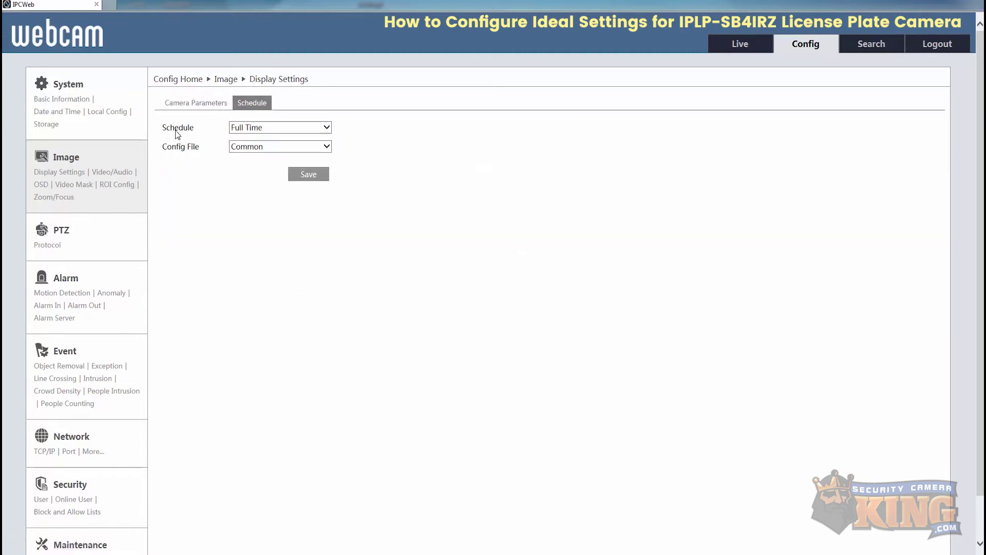
# Set Schedule to timed switching and drag the Time Range so Day runs about 6:00–19:04.
pyautogui.click(277, 128)
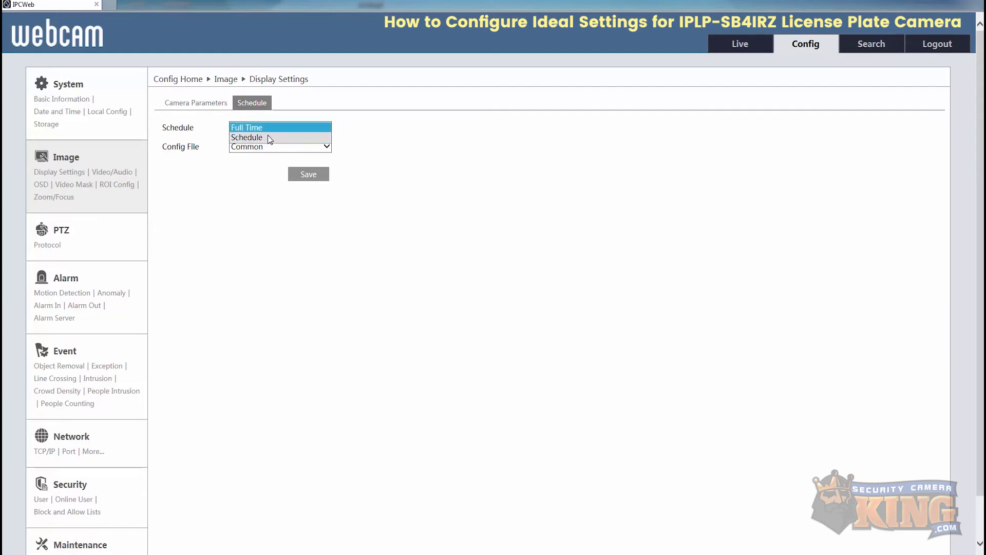
pyautogui.click(271, 137)
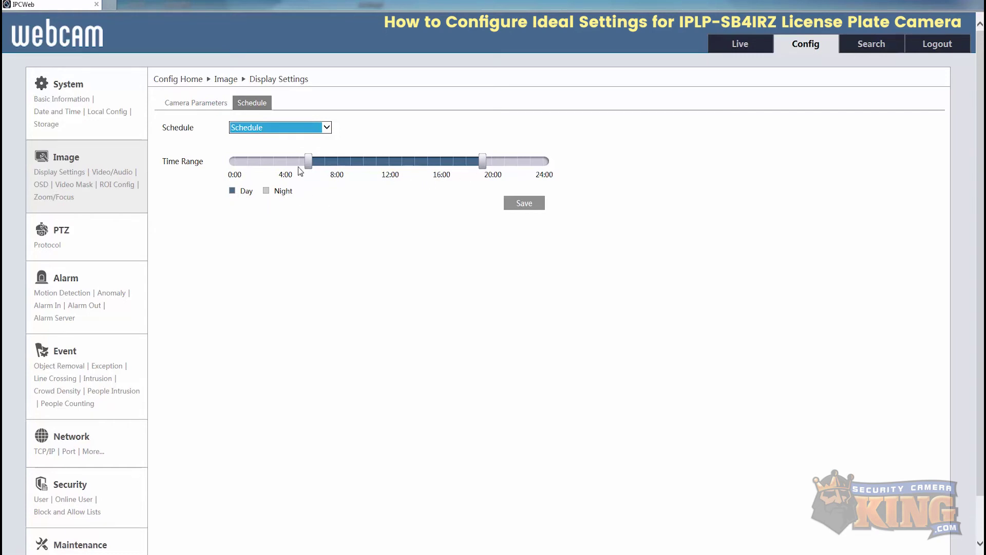
pyautogui.moveTo(309, 163); pyautogui.dragTo(231, 168)
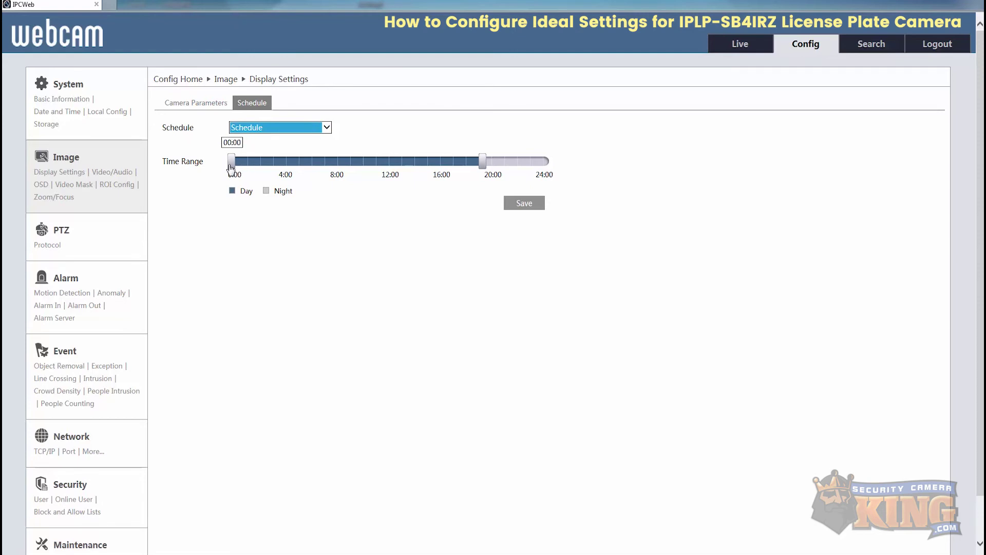
pyautogui.moveTo(482, 162); pyautogui.dragTo(553, 173)
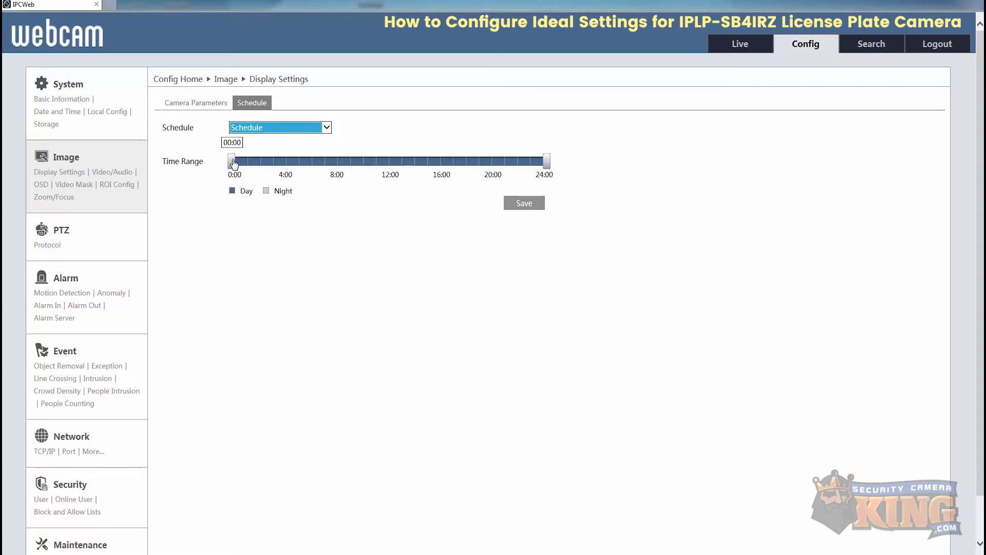
pyautogui.moveTo(234, 163); pyautogui.dragTo(312, 173)
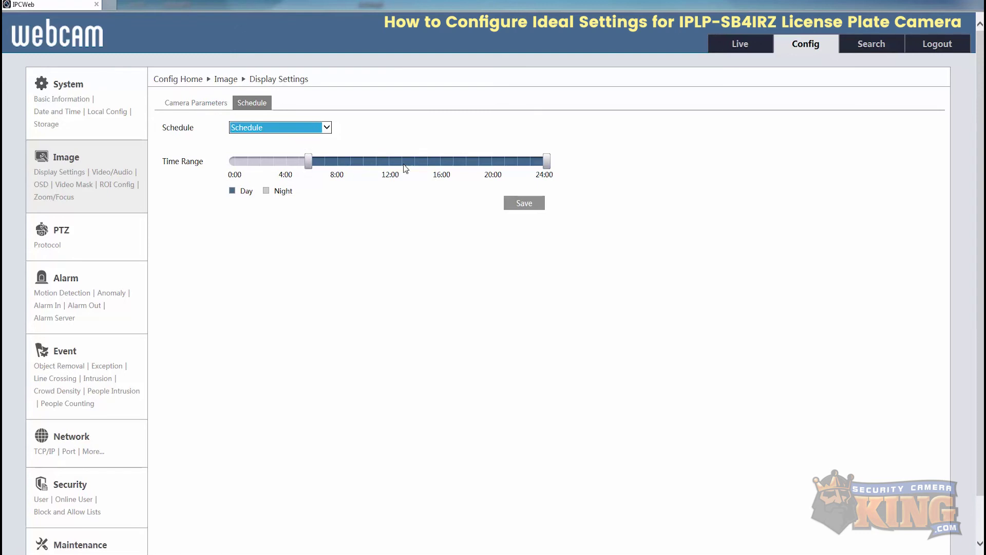
pyautogui.moveTo(546, 165); pyautogui.dragTo(460, 166)
pyautogui.moveTo(460, 166); pyautogui.dragTo(484, 172)
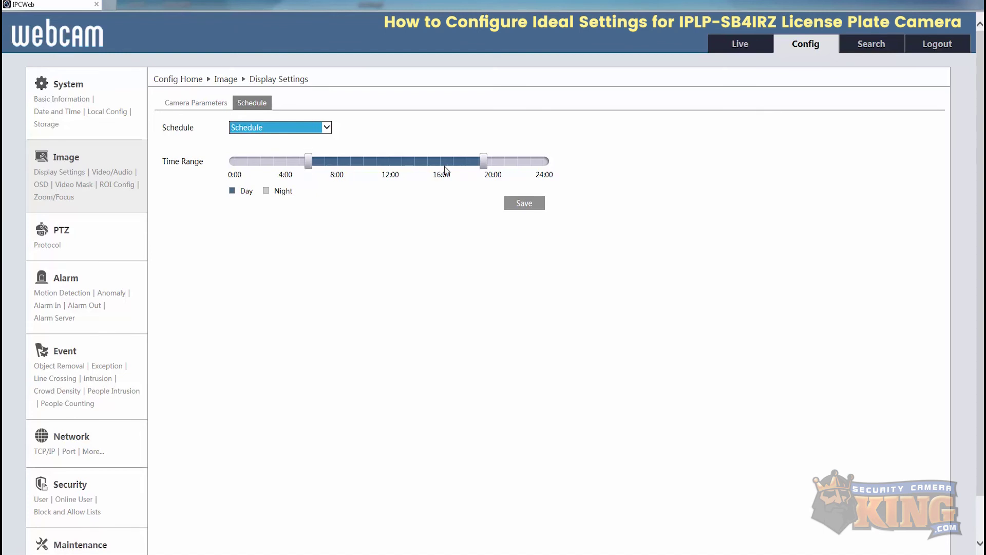
# Save the day/night schedule and dismiss the Success confirmation.
pyautogui.moveTo(484, 169)
pyautogui.click(528, 208)
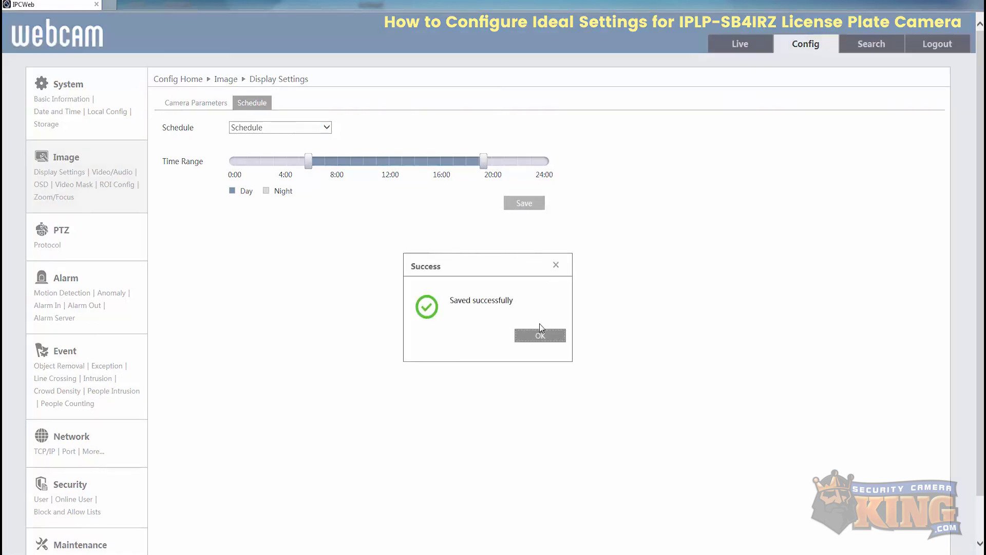
pyautogui.click(540, 336)
pyautogui.scroll(-1, 540, 340)
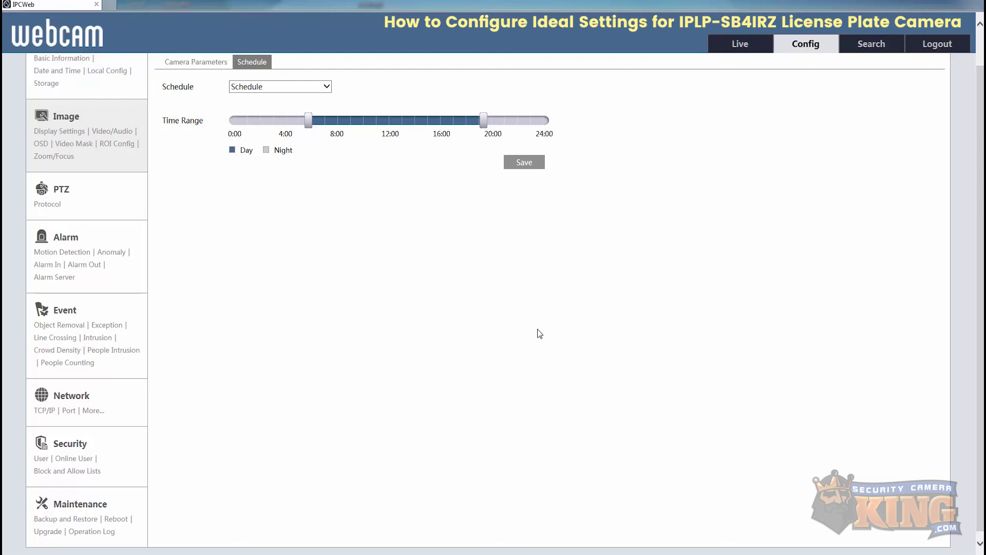
pyautogui.scroll(2, 537, 329)
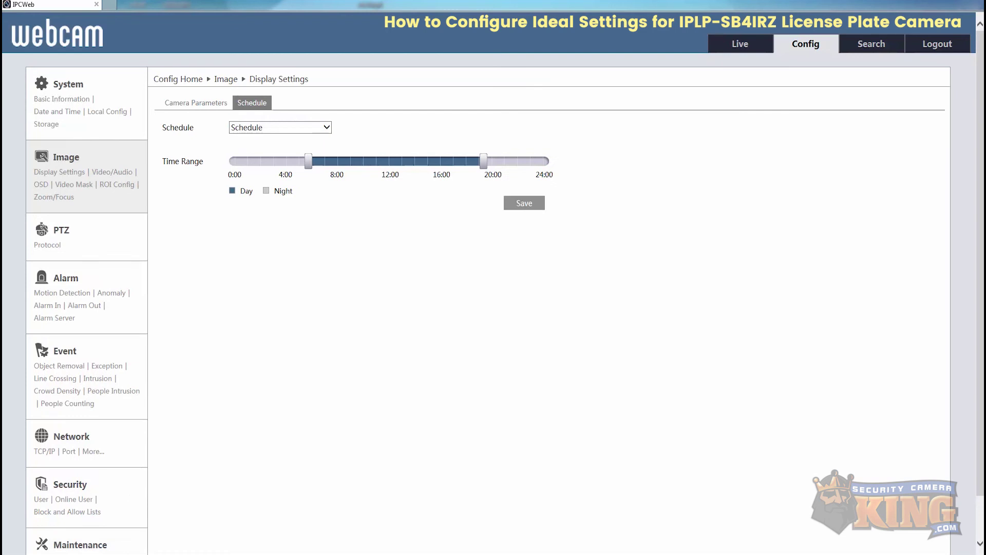